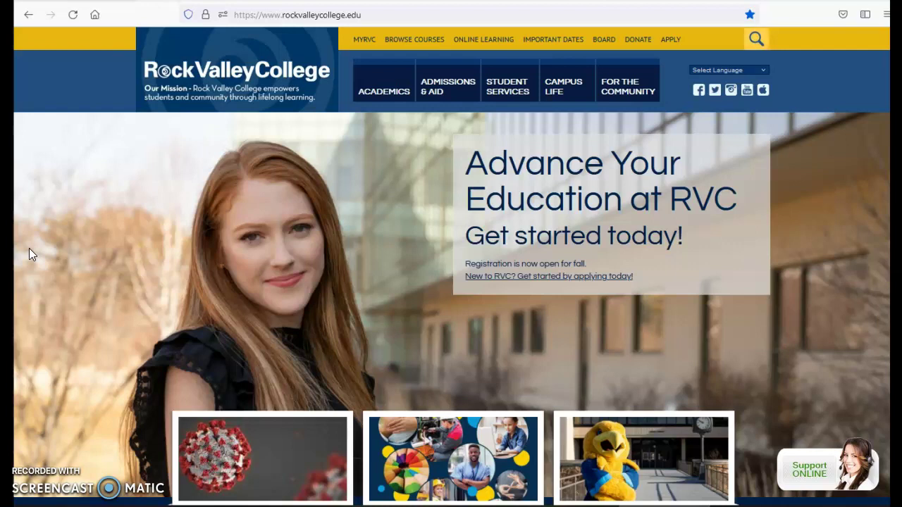
Navigate from the Rock Valley College site to MyRVC and scroll down to the Online Services area
{"action": "left_click", "coordinate": [30, 191]}
{"action": "left_click", "coordinate": [250, 22]}
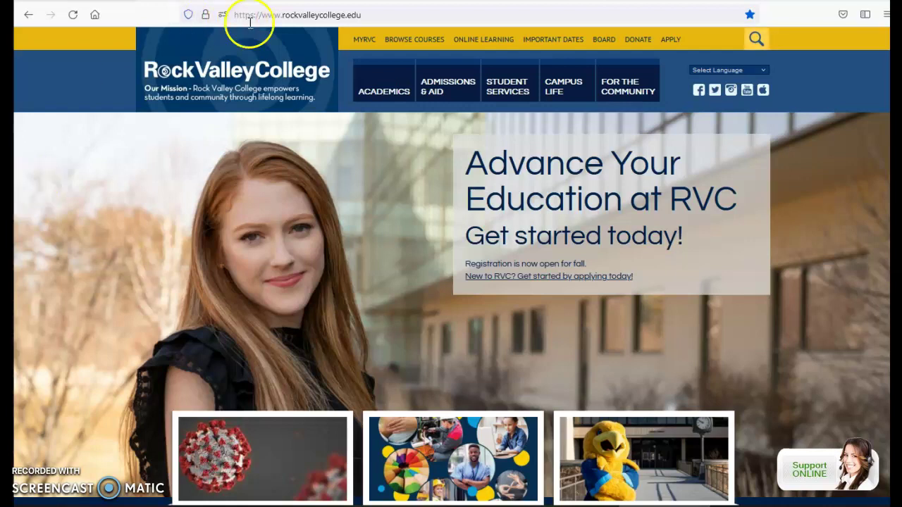
{"action": "left_click", "coordinate": [364, 44]}
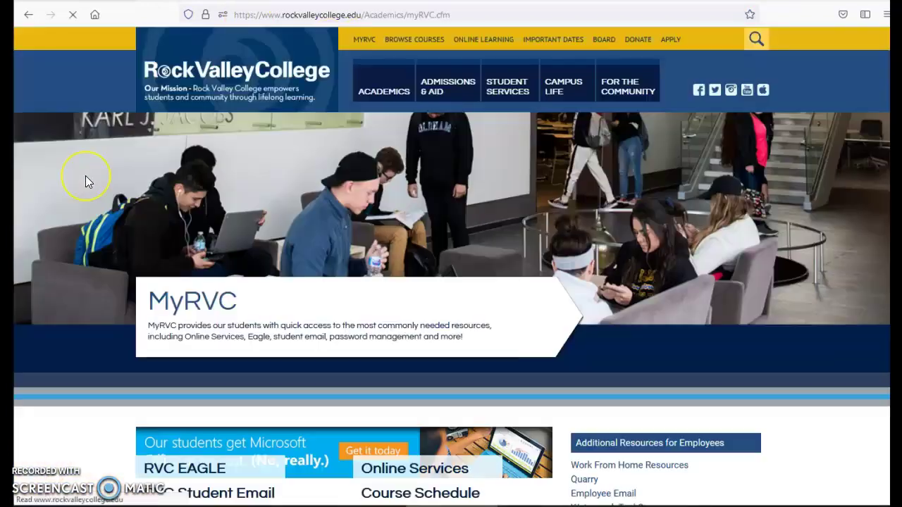
{"action": "scroll", "coordinate": [85, 182], "scroll_direction": "down", "scroll_amount": 3}
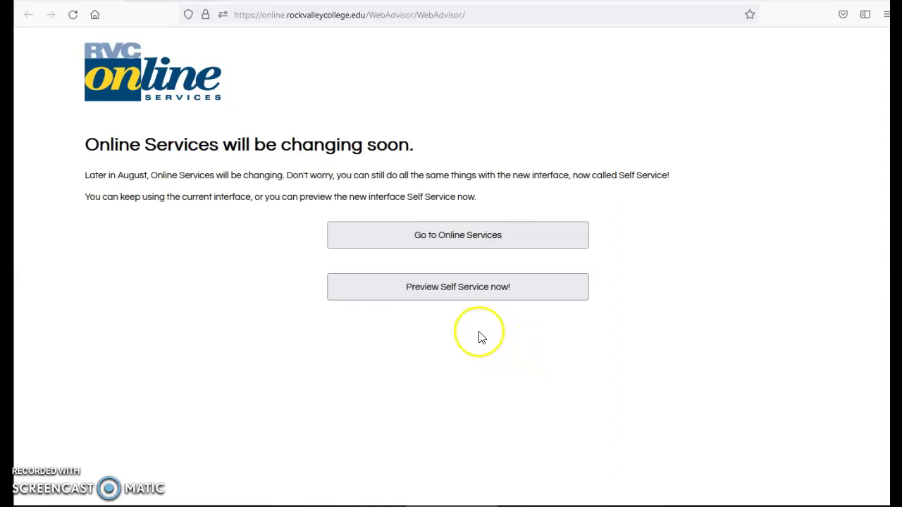
Launch the Self Service preview and reach its Home page with Student Planning and Course Catalog
{"action": "left_click", "coordinate": [464, 297]}
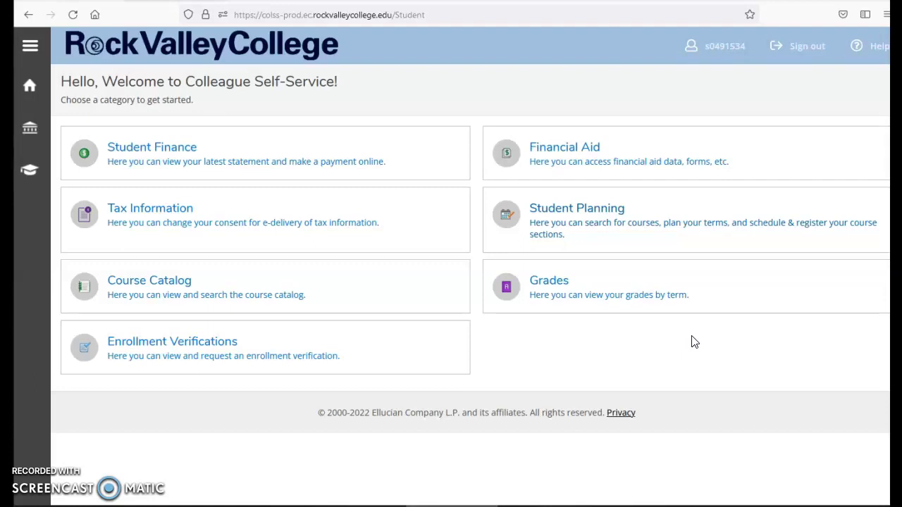
{"action": "left_click", "coordinate": [27, 90]}
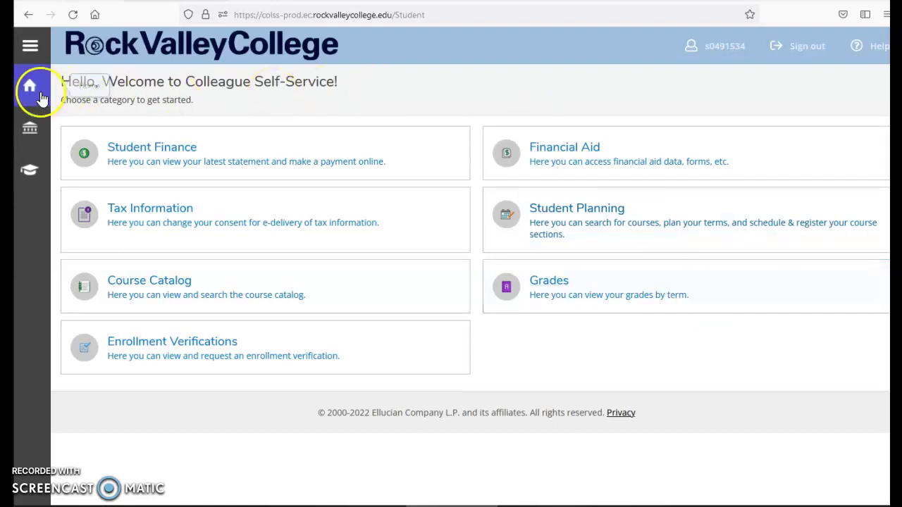
Open Student Planning and scroll through the Fall Credit 2022 Schedule calendar, then back up
{"action": "left_click", "coordinate": [584, 224]}
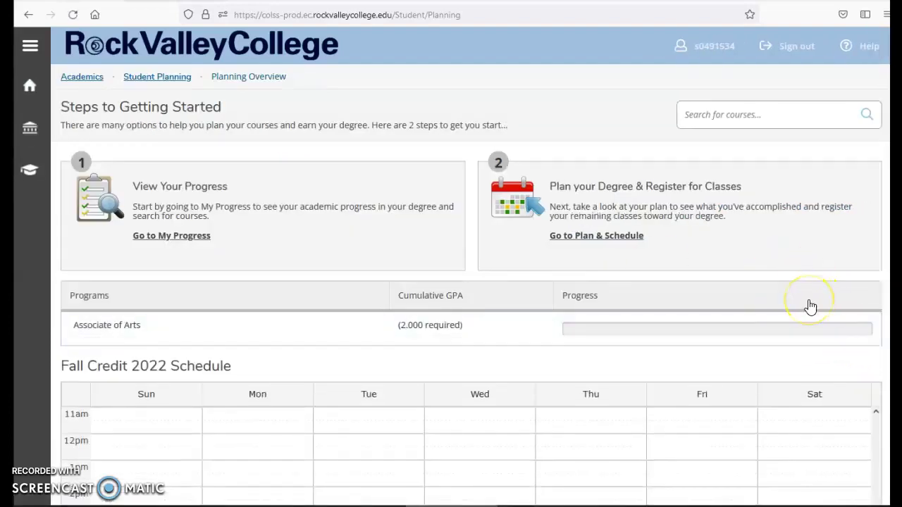
{"action": "scroll", "coordinate": [810, 307], "scroll_direction": "down", "scroll_amount": 2}
{"action": "scroll", "coordinate": [801, 302], "scroll_direction": "down", "scroll_amount": 2}
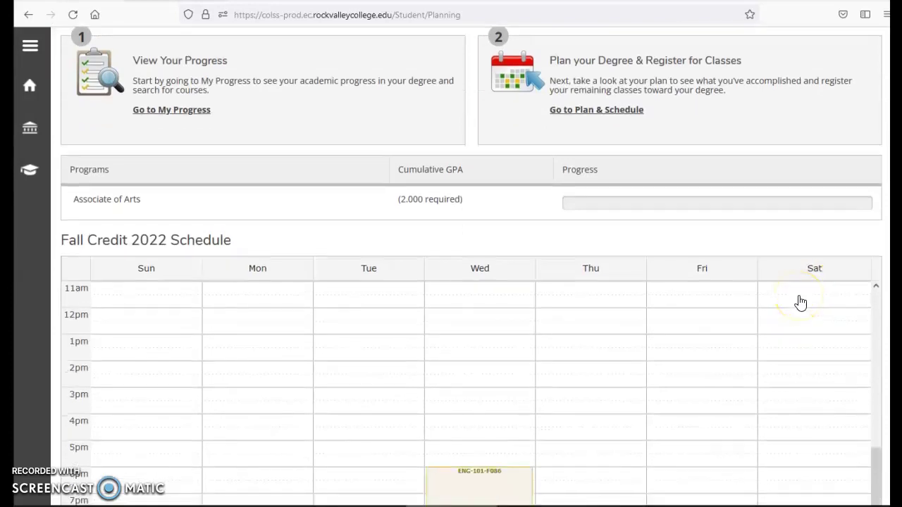
{"action": "scroll", "coordinate": [792, 302], "scroll_direction": "up", "scroll_amount": 2}
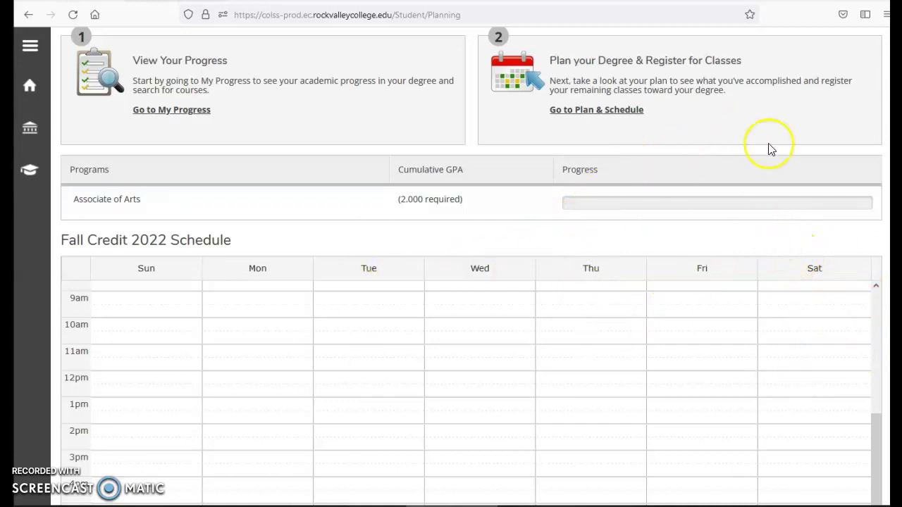
{"action": "scroll", "coordinate": [753, 134], "scroll_direction": "up", "scroll_amount": 1}
{"action": "scroll", "coordinate": [753, 134], "scroll_direction": "up", "scroll_amount": 1}
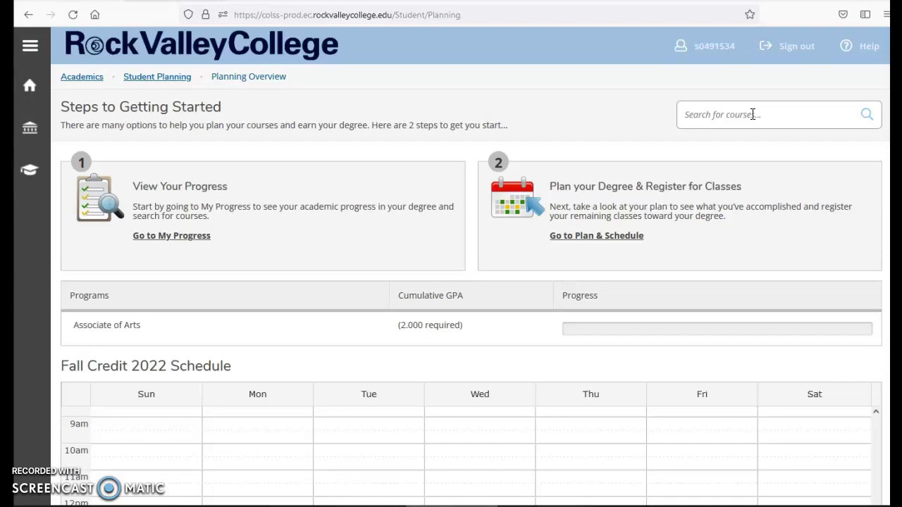
Search the course catalog for 'eng 101' to bring up ENG-101 Composition I
{"action": "left_click", "coordinate": [753, 114]}
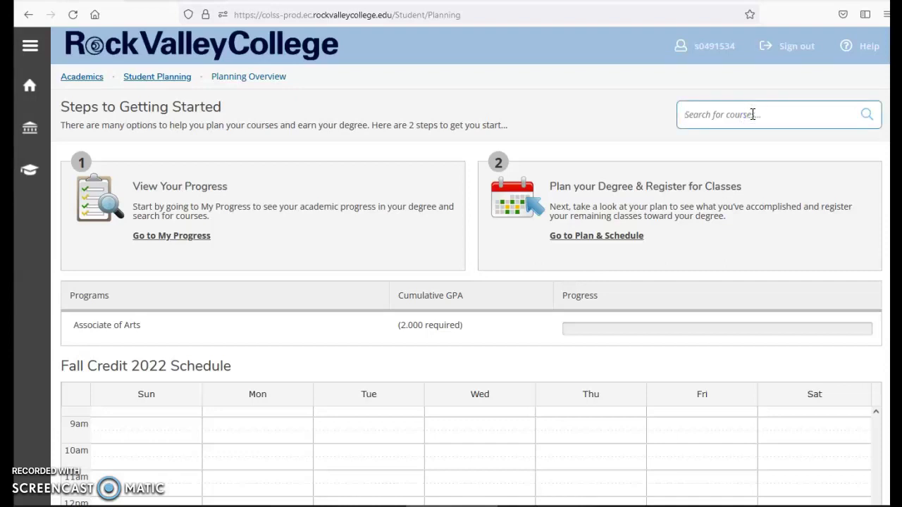
{"action": "type", "text": "eng 101"}
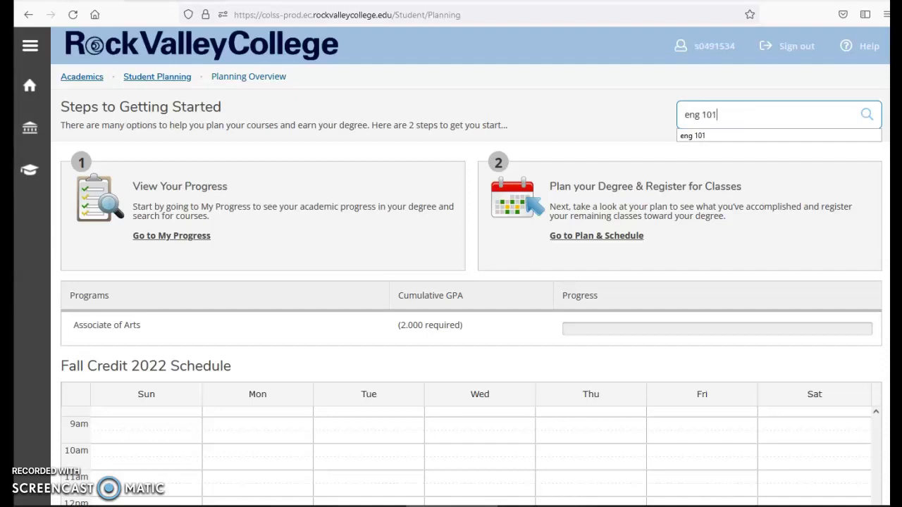
{"action": "key", "text": "Return"}
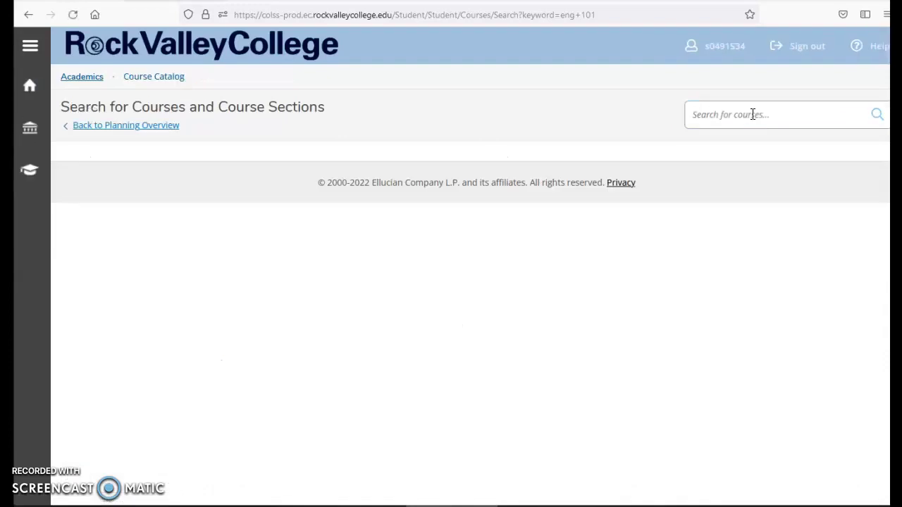
{"action": "left_click", "coordinate": [781, 268]}
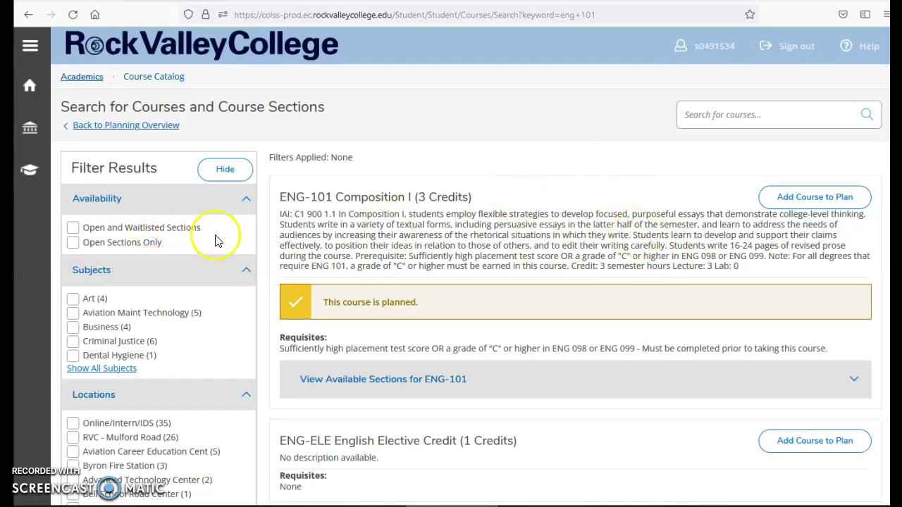
Filter to Fall Credit 2022 and Open Sections Only, and list the available ENG-101 sections
{"action": "scroll", "coordinate": [218, 243], "scroll_direction": "down", "scroll_amount": 5}
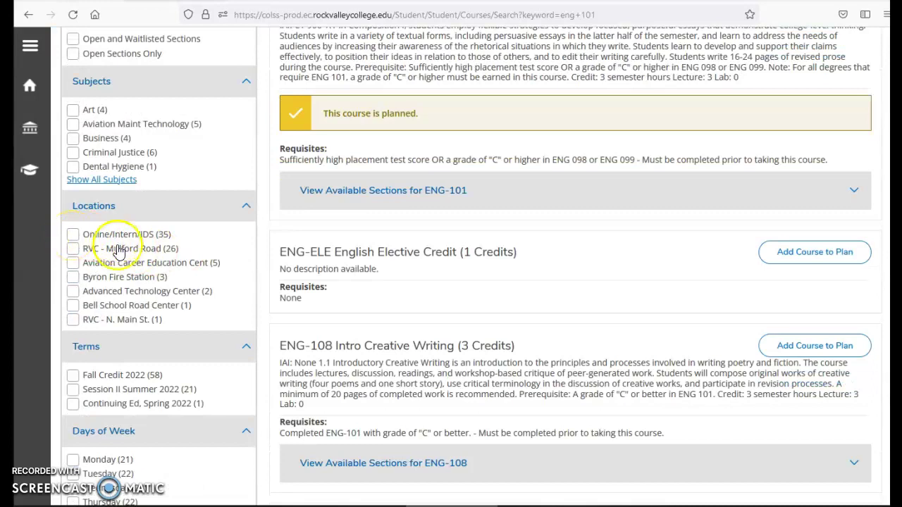
{"action": "left_click", "coordinate": [73, 377]}
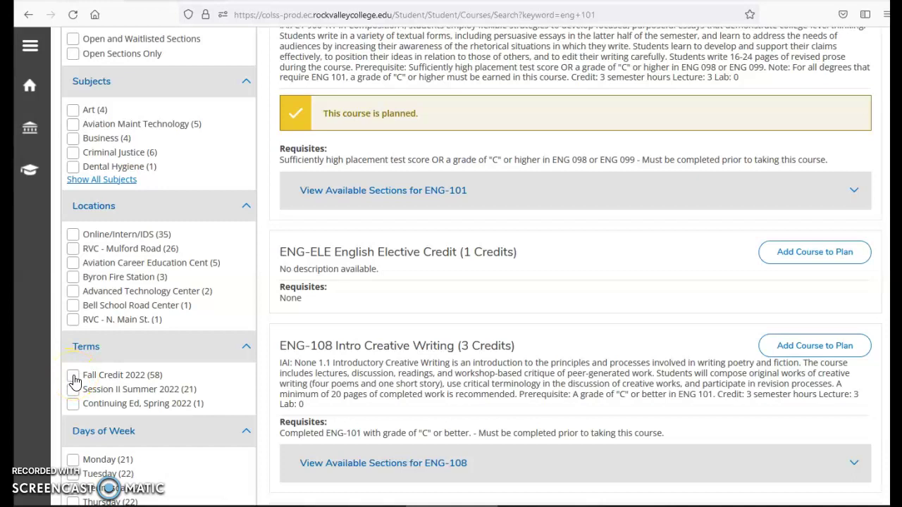
{"action": "left_click", "coordinate": [74, 376]}
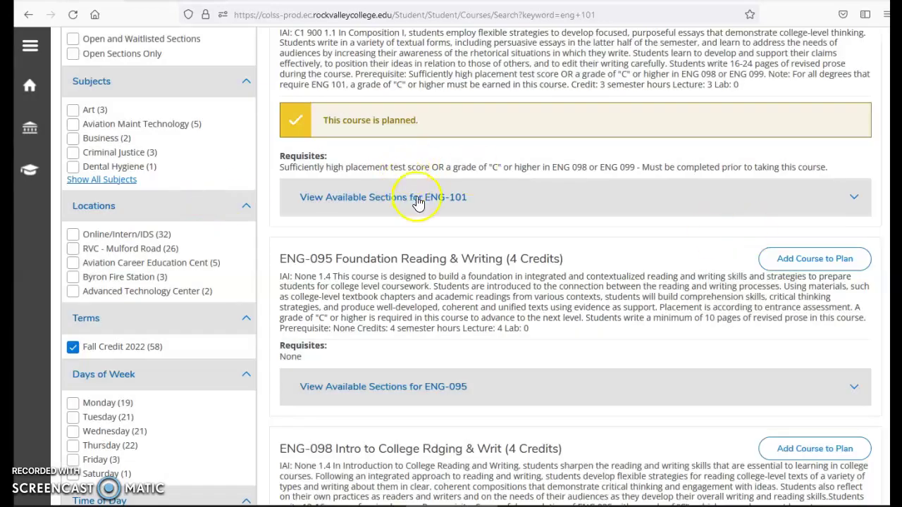
{"action": "left_click", "coordinate": [419, 201]}
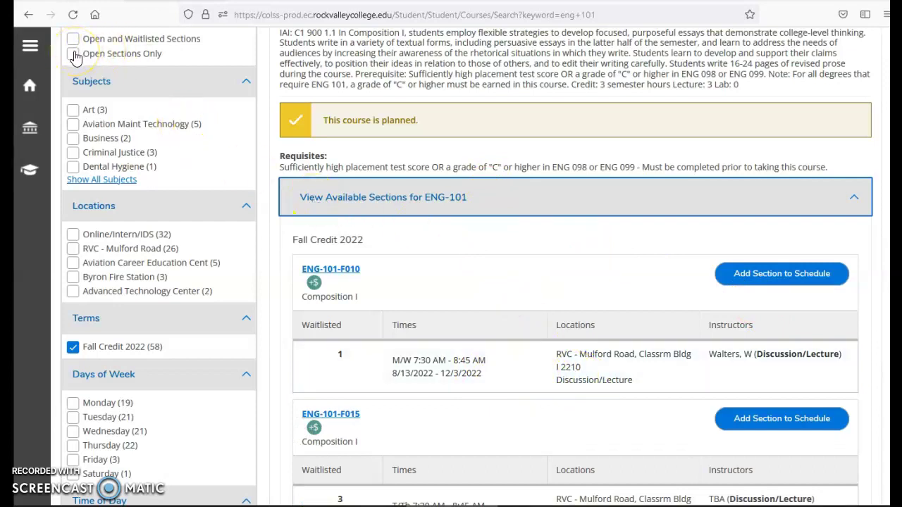
{"action": "left_click", "coordinate": [74, 55]}
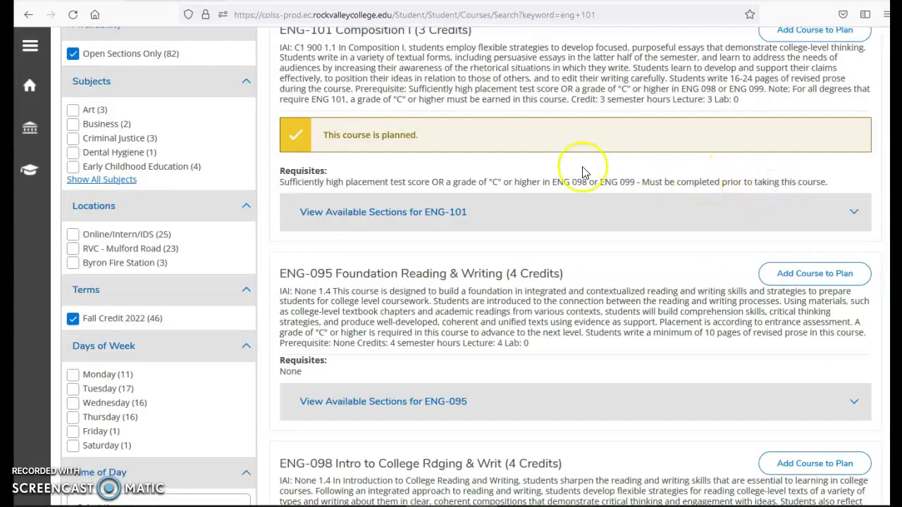
{"action": "left_click", "coordinate": [379, 215]}
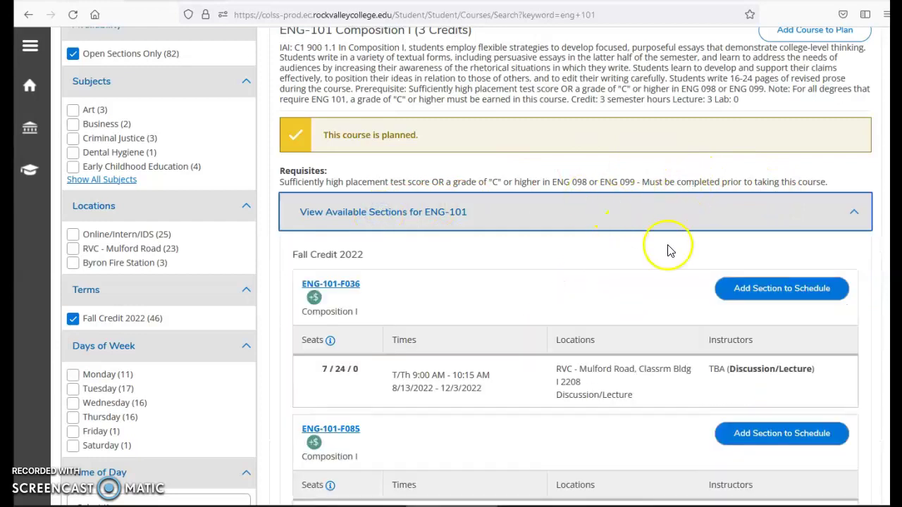
{"action": "scroll", "coordinate": [655, 246], "scroll_direction": "down", "scroll_amount": 1}
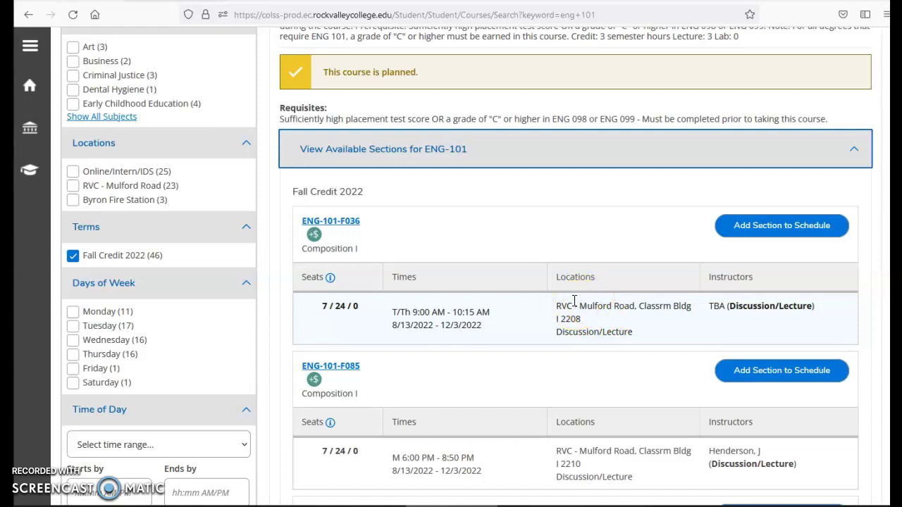
{"action": "scroll", "coordinate": [574, 305], "scroll_direction": "down", "scroll_amount": 6}
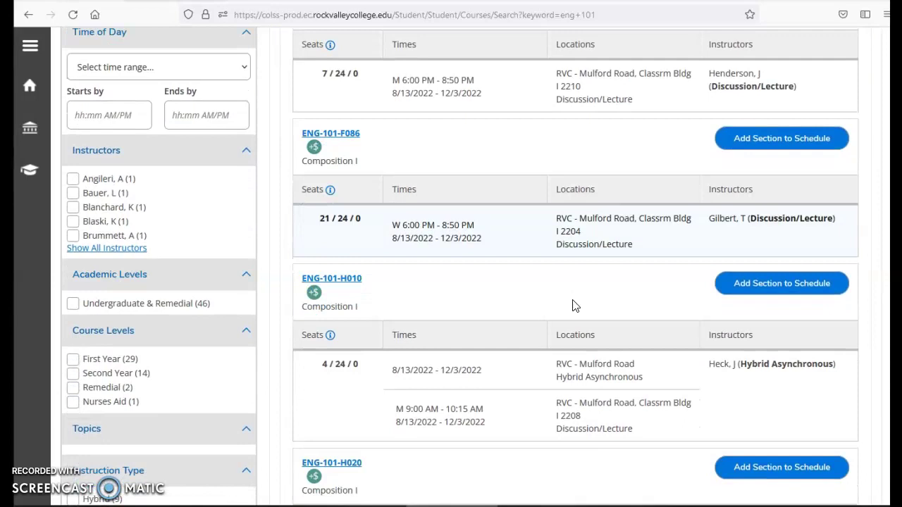
{"action": "scroll", "coordinate": [574, 305], "scroll_direction": "down", "scroll_amount": 3}
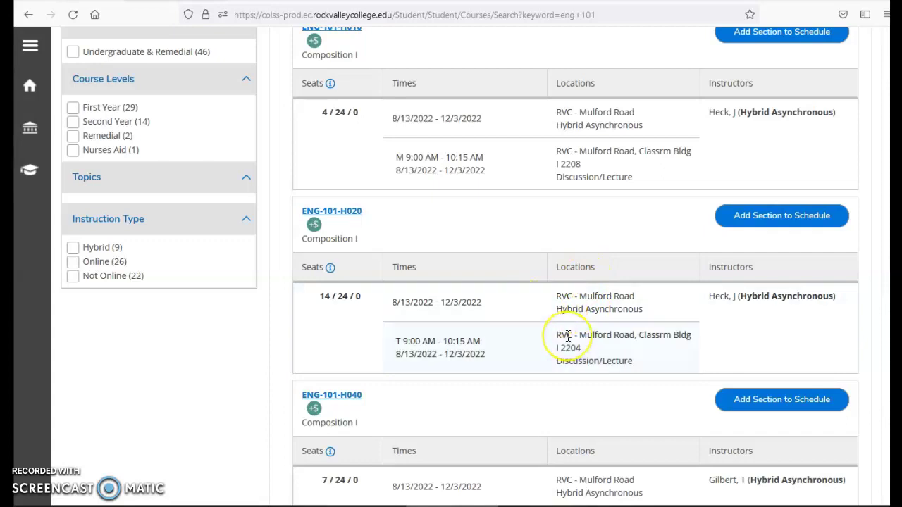
{"action": "scroll", "coordinate": [568, 337], "scroll_direction": "down", "scroll_amount": 4}
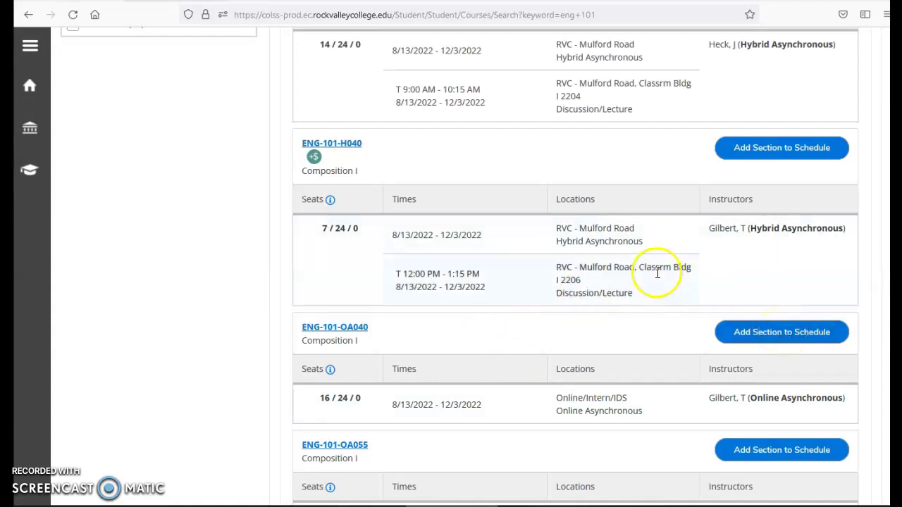
{"action": "scroll", "coordinate": [601, 302], "scroll_direction": "up", "scroll_amount": 6}
{"action": "scroll", "coordinate": [600, 303], "scroll_direction": "up", "scroll_amount": 7}
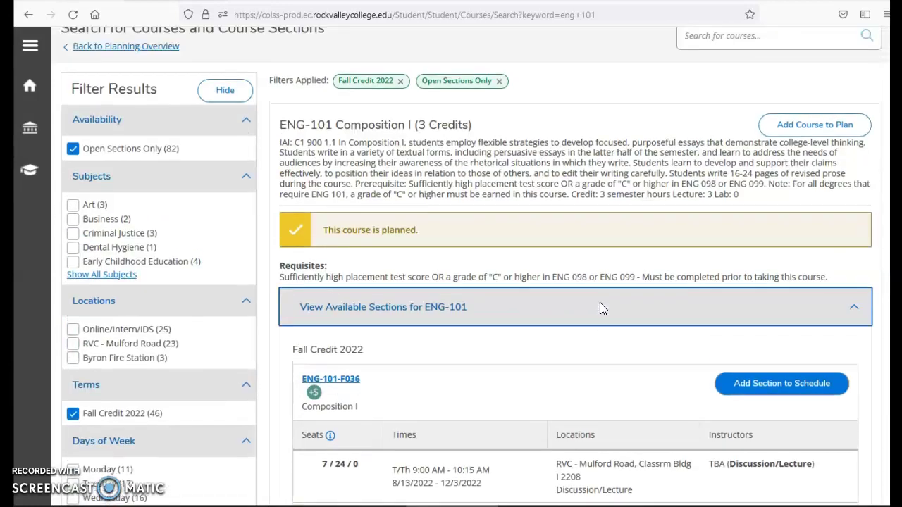
{"action": "scroll", "coordinate": [600, 308], "scroll_direction": "up", "scroll_amount": 1}
{"action": "left_click", "coordinate": [810, 164]}
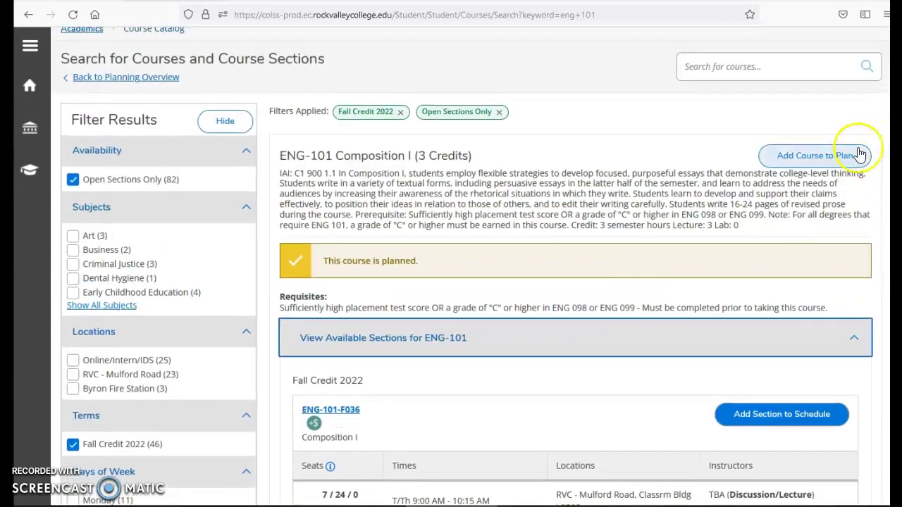
Plan ENG-101 Composition I for Fall Credit 2022 using the Course Details term dropdown
{"action": "left_click", "coordinate": [810, 164]}
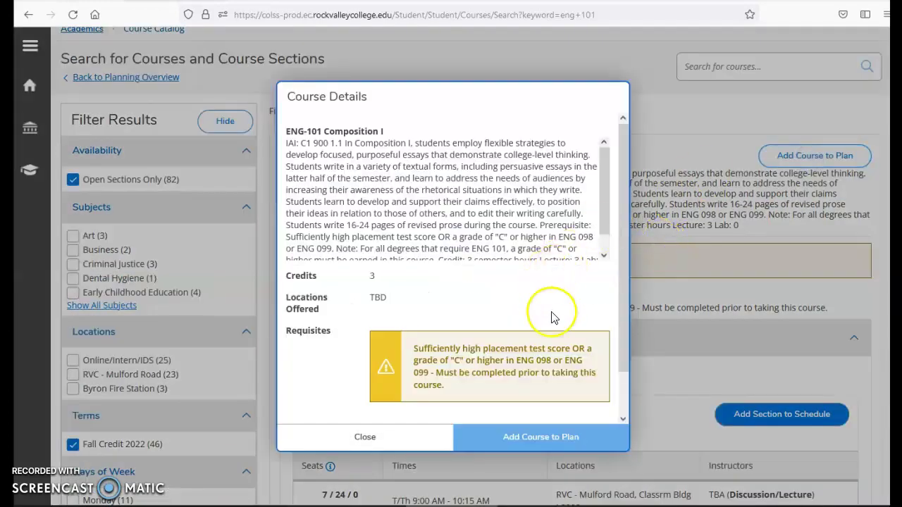
{"action": "scroll", "coordinate": [553, 303], "scroll_direction": "down", "scroll_amount": 1}
{"action": "scroll", "coordinate": [553, 302], "scroll_direction": "down", "scroll_amount": 3}
{"action": "left_click", "coordinate": [491, 389]}
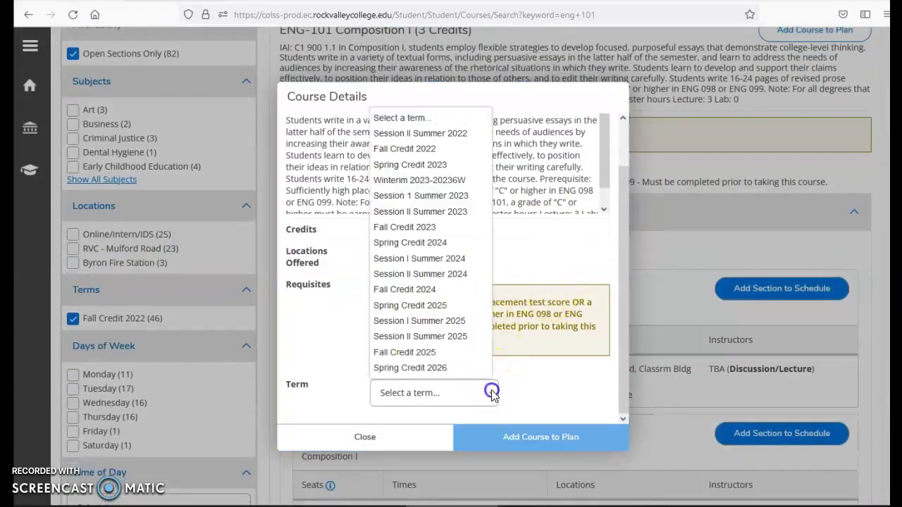
{"action": "left_click", "coordinate": [465, 154]}
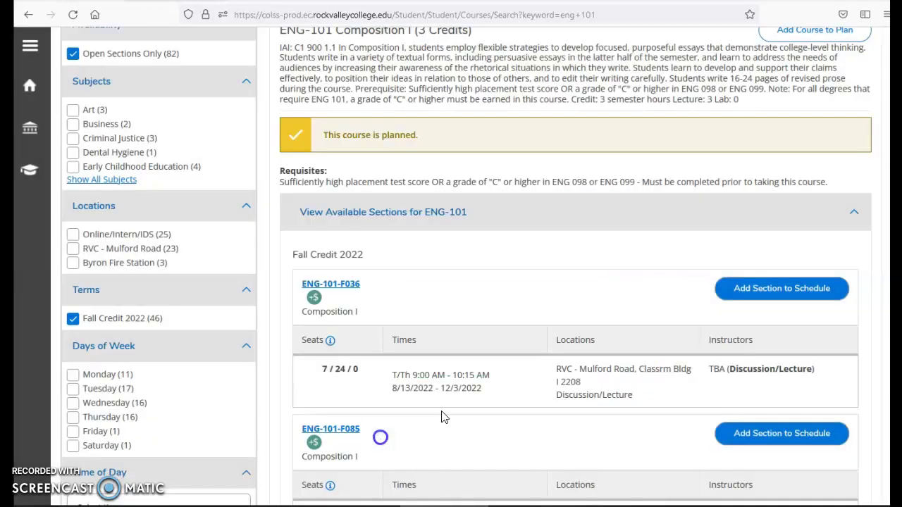
{"action": "scroll", "coordinate": [594, 291], "scroll_direction": "up", "scroll_amount": 3}
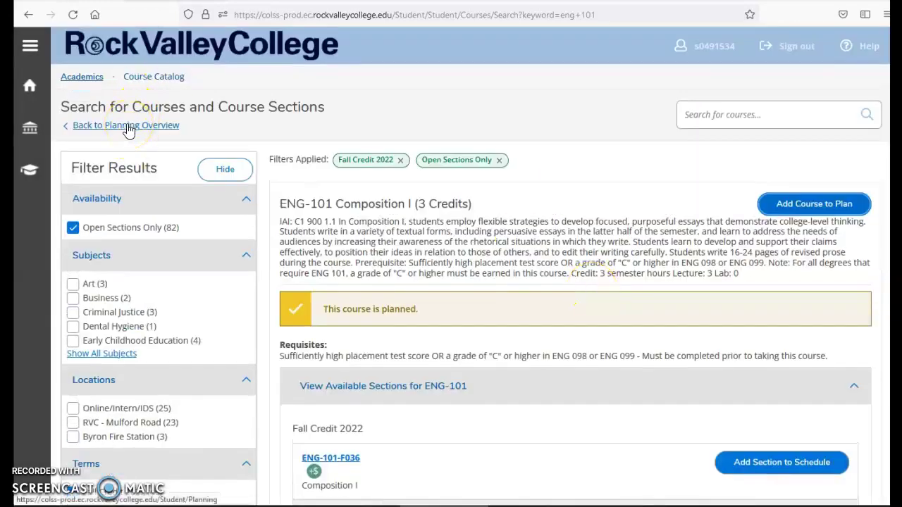
Return to the planning overview and open Plan & Schedule showing ENG-101-F086 on Wednesday evening
{"action": "left_click", "coordinate": [127, 127]}
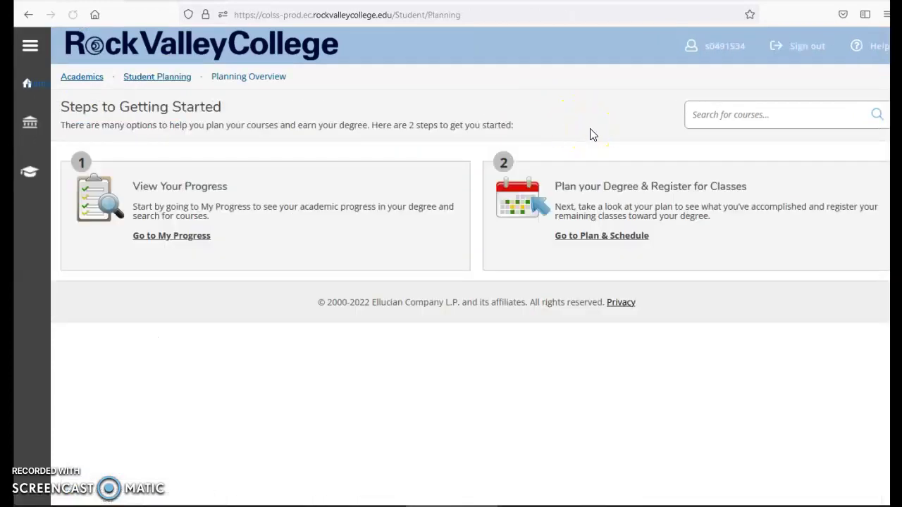
{"action": "left_click", "coordinate": [601, 236]}
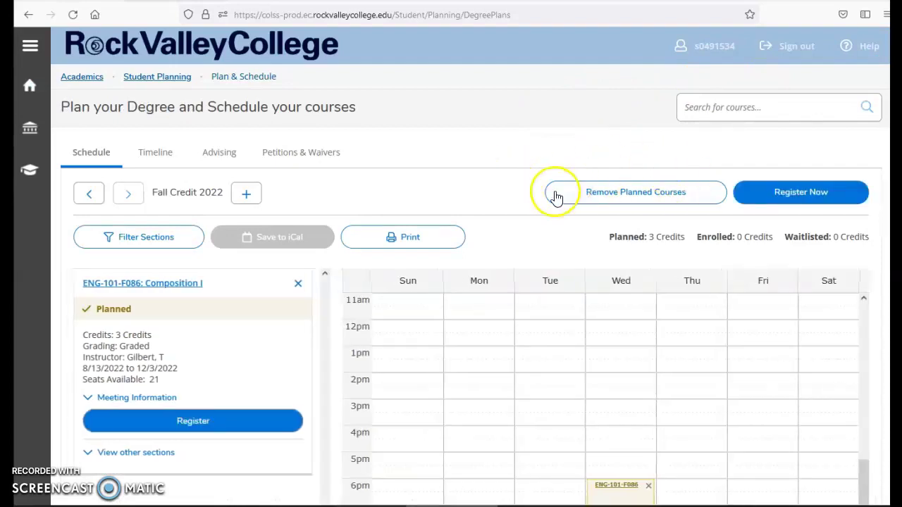
{"action": "scroll", "coordinate": [399, 216], "scroll_direction": "down", "scroll_amount": 1}
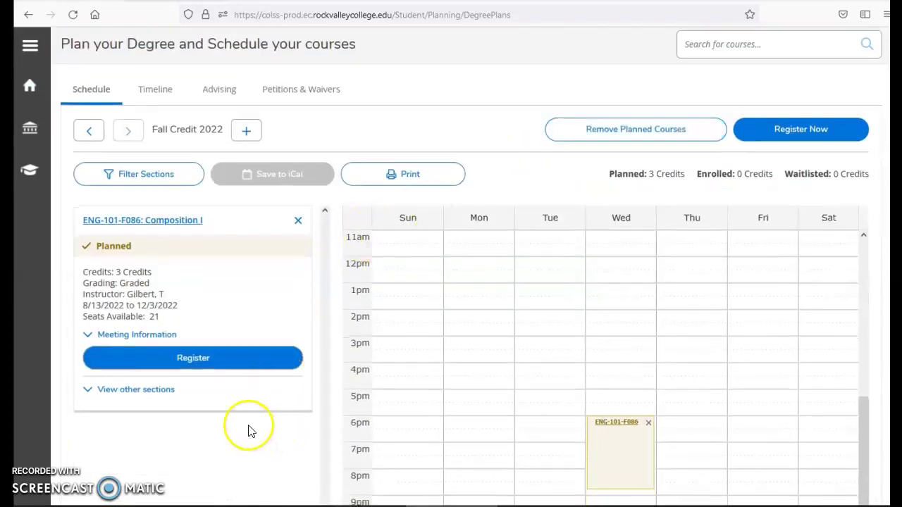
{"action": "scroll", "coordinate": [253, 422], "scroll_direction": "down", "scroll_amount": 1}
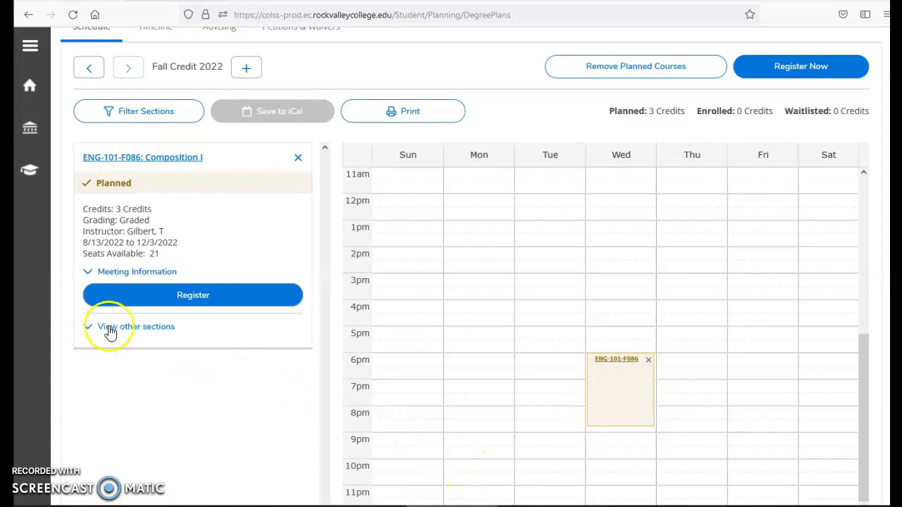
List the other ENG-101 sections and page forward to page 5 with the hybrid H sections
{"action": "left_click", "coordinate": [133, 328]}
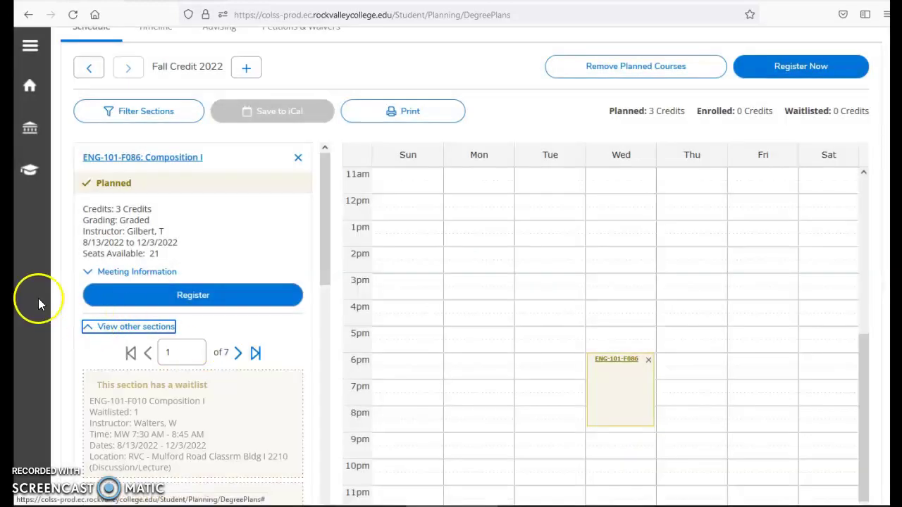
{"action": "scroll", "coordinate": [38, 298], "scroll_direction": "down", "scroll_amount": 2}
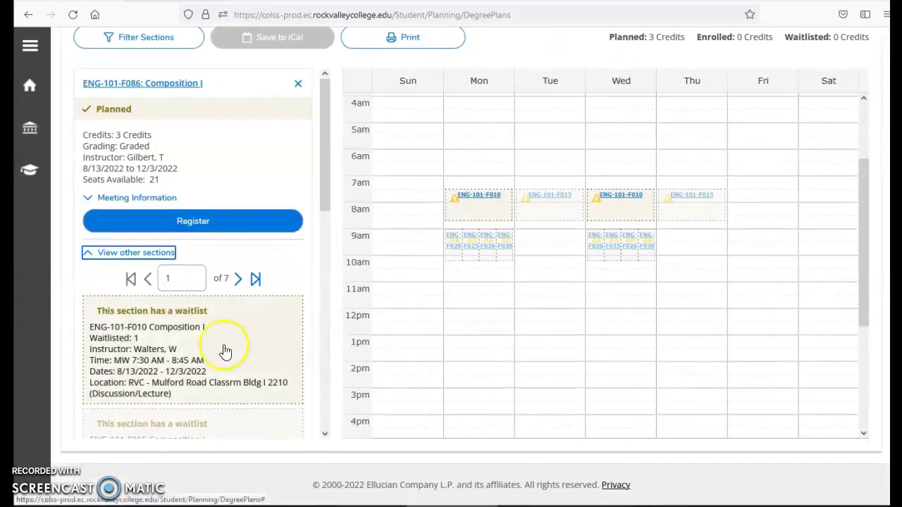
{"action": "scroll", "coordinate": [204, 321], "scroll_direction": "down", "scroll_amount": 2}
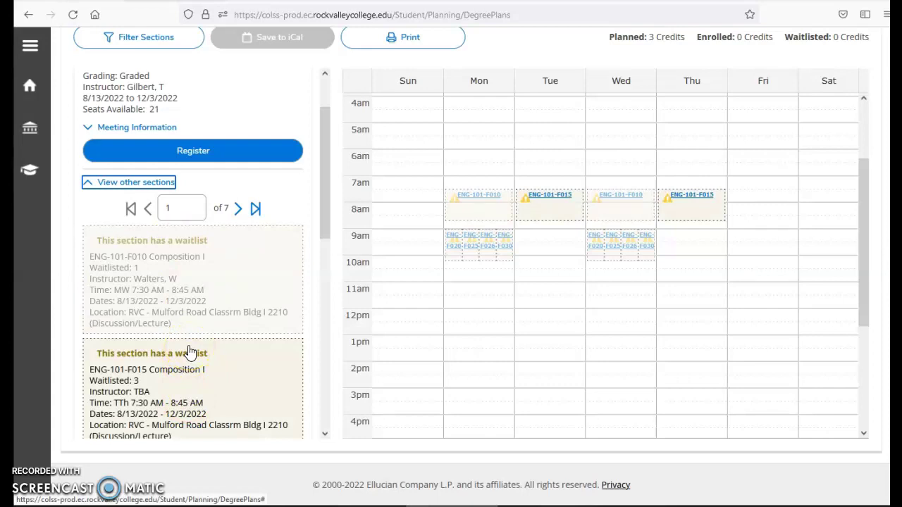
{"action": "left_click", "coordinate": [238, 209]}
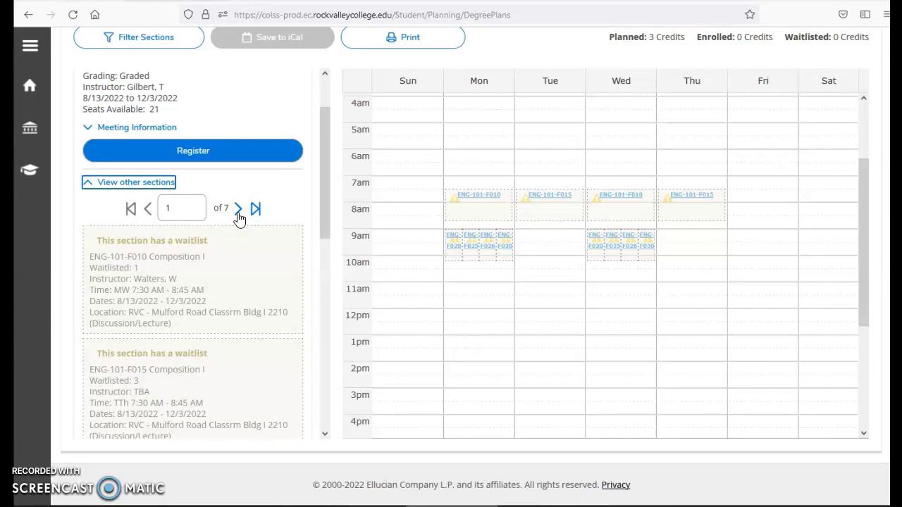
{"action": "left_click", "coordinate": [238, 259]}
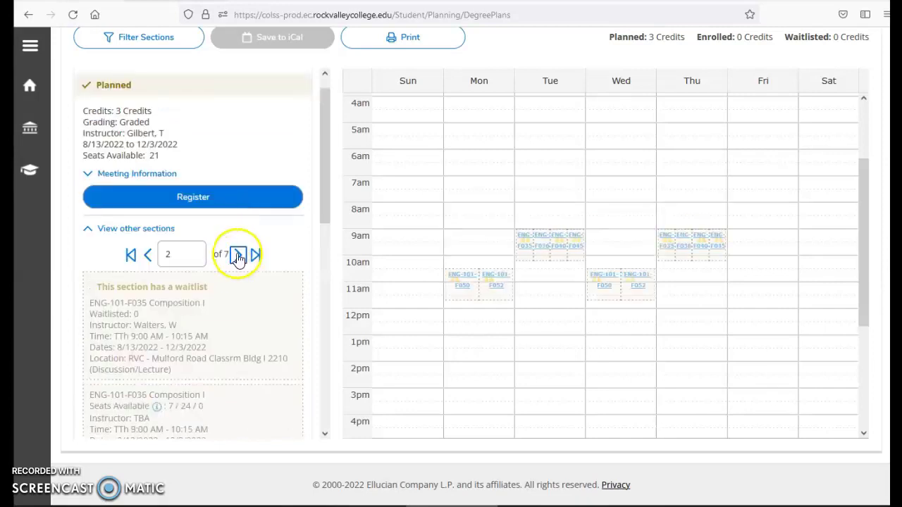
{"action": "left_click", "coordinate": [238, 256]}
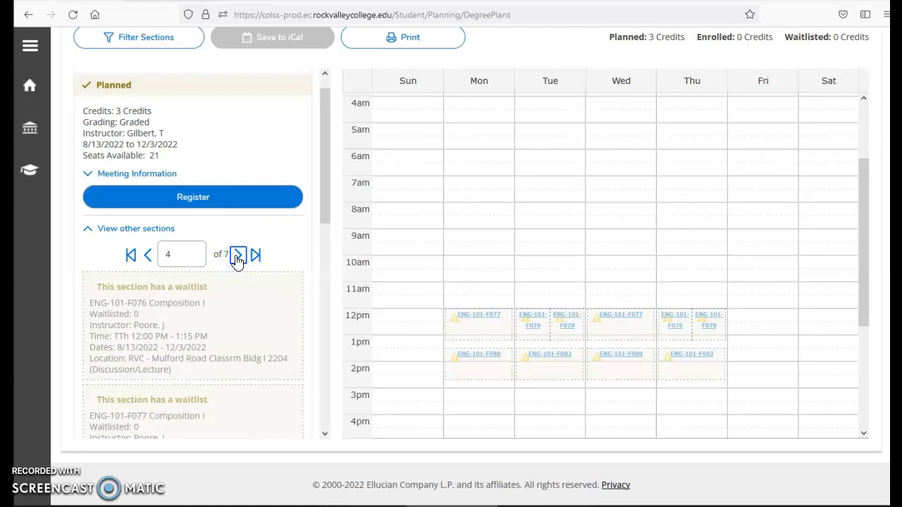
{"action": "left_click", "coordinate": [237, 257]}
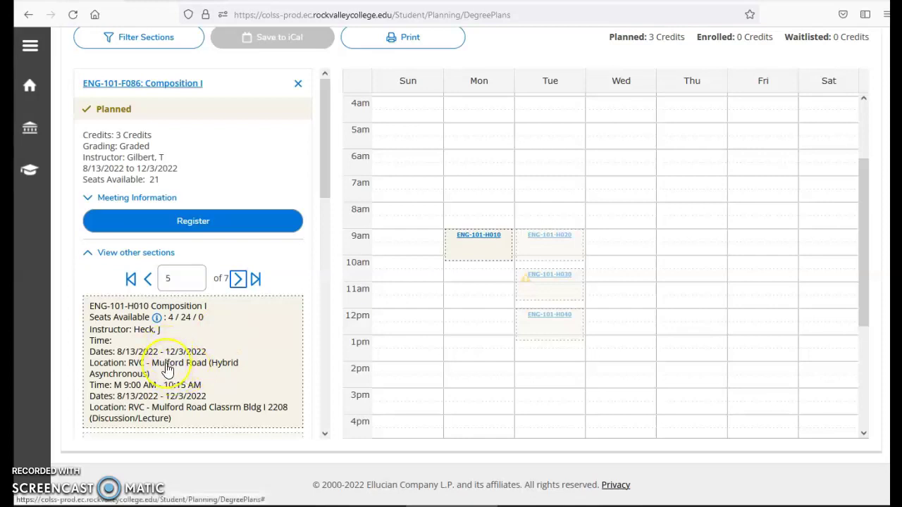
Add section ENG-101-H010 to the schedule and check its Monday 9am block
{"action": "left_click", "coordinate": [166, 366]}
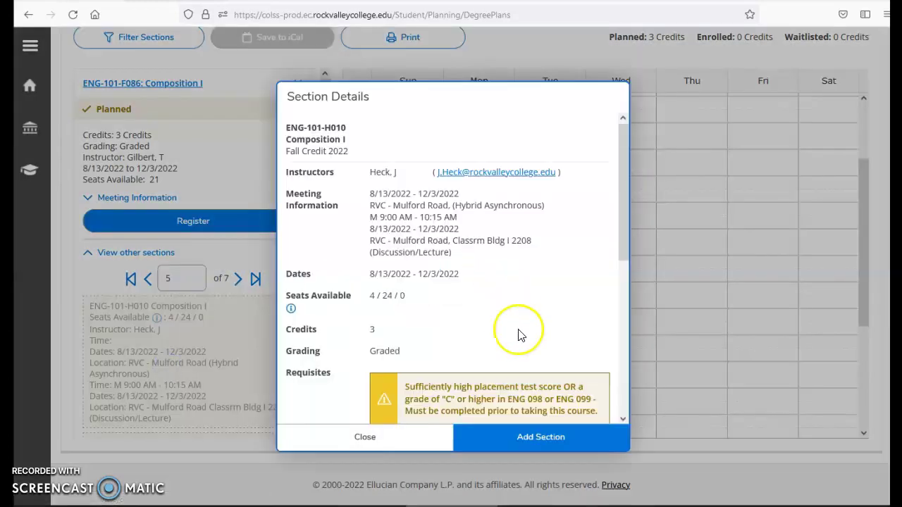
{"action": "left_click", "coordinate": [543, 440]}
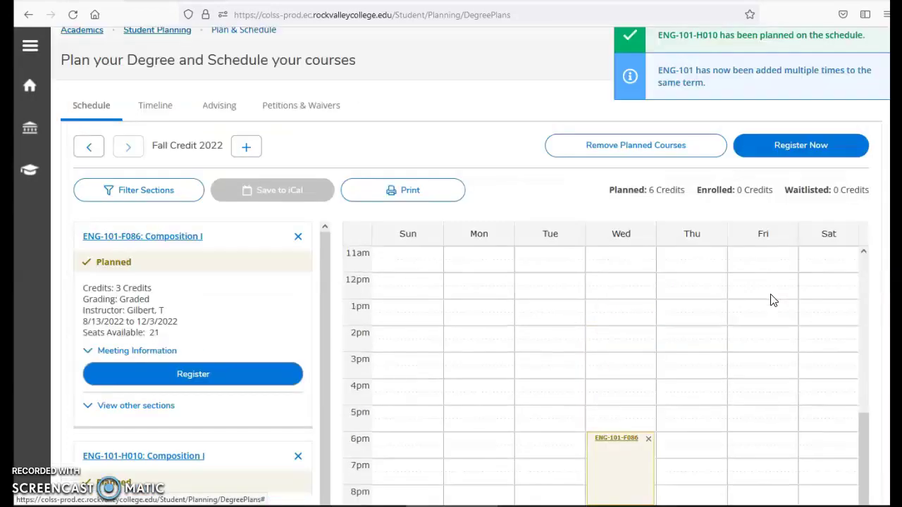
{"action": "scroll", "coordinate": [717, 400], "scroll_direction": "up", "scroll_amount": 2}
{"action": "scroll", "coordinate": [717, 400], "scroll_direction": "down", "scroll_amount": 1}
{"action": "scroll", "coordinate": [704, 395], "scroll_direction": "up", "scroll_amount": 1}
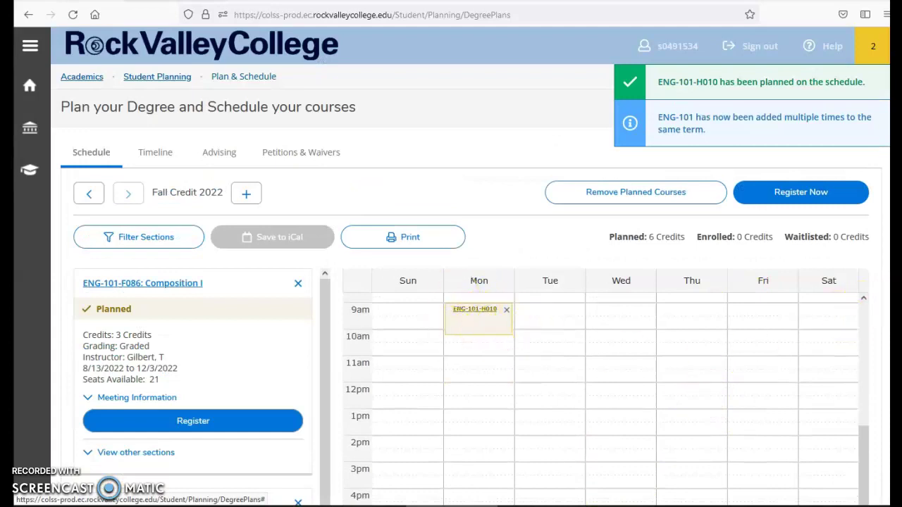
{"action": "scroll", "coordinate": [866, 313], "scroll_direction": "down", "scroll_amount": 2}
{"action": "scroll", "coordinate": [482, 265], "scroll_direction": "down", "scroll_amount": 1}
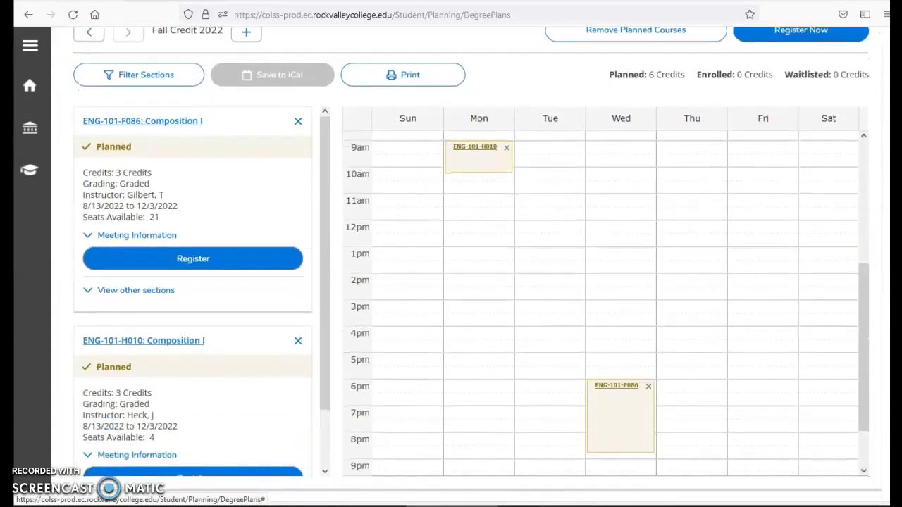
Remove the Wednesday-evening ENG-101-F086 section from the Fall Credit 2022 schedule
{"action": "left_click", "coordinate": [649, 387]}
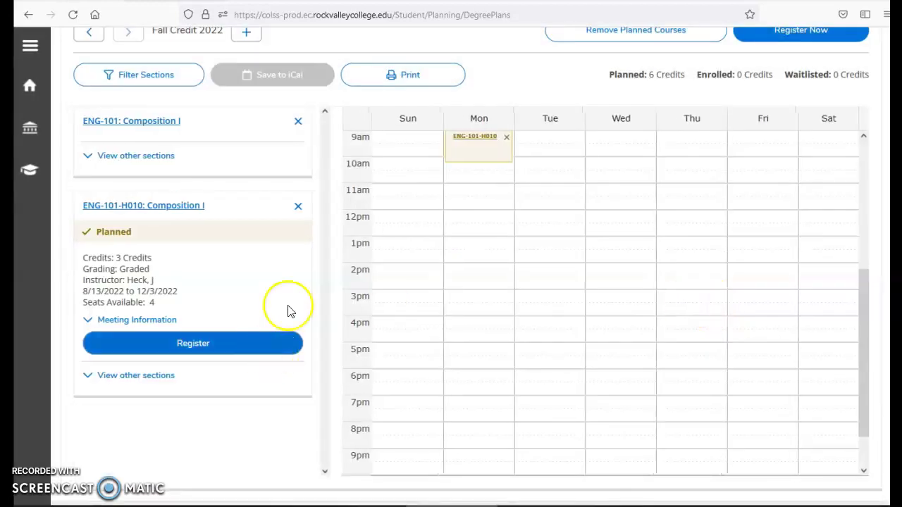
{"action": "scroll", "coordinate": [574, 289], "scroll_direction": "up", "scroll_amount": 1}
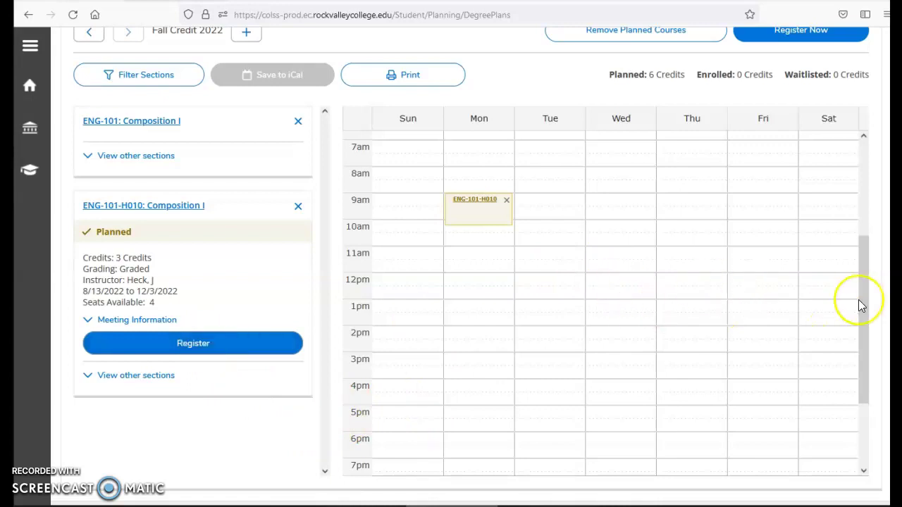
{"action": "scroll", "coordinate": [799, 319], "scroll_direction": "up", "scroll_amount": 3}
Search the course catalog for 'psy 170'
{"action": "scroll", "coordinate": [886, 308], "scroll_direction": "up", "scroll_amount": 3}
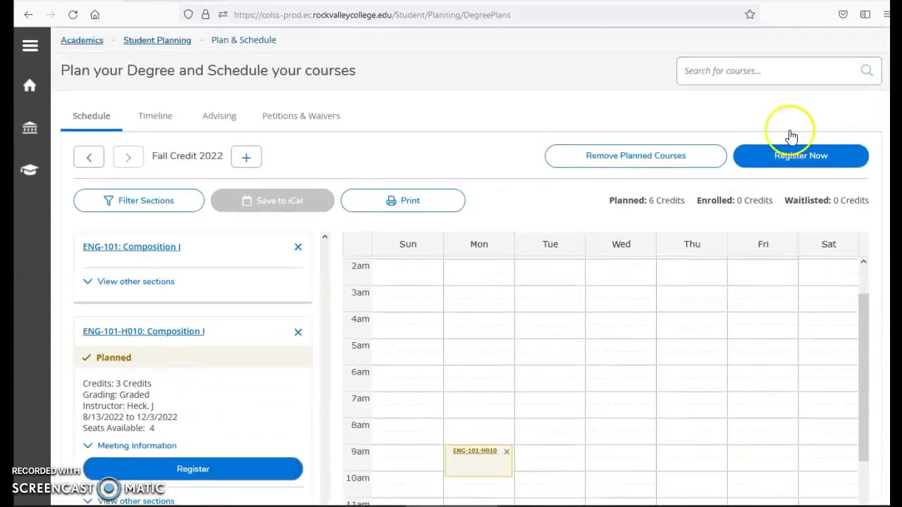
{"action": "left_click", "coordinate": [758, 69]}
{"action": "type", "text": "psy 170"}
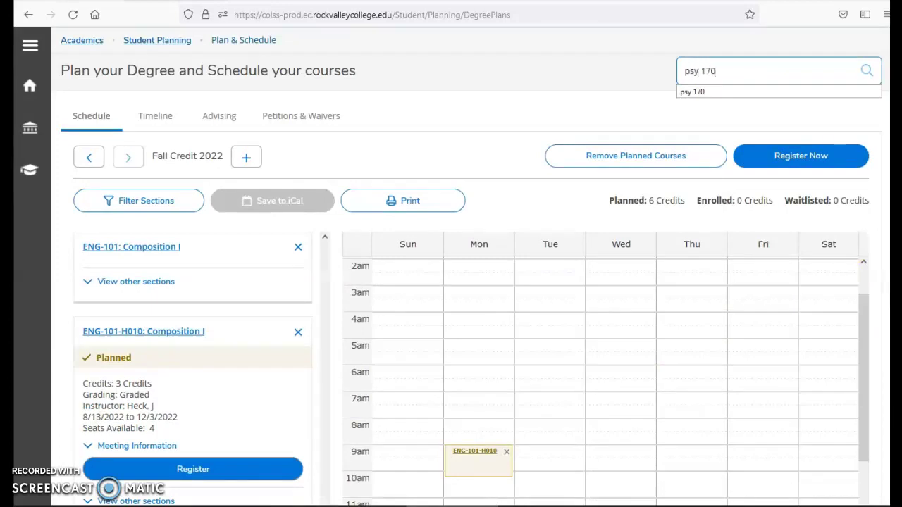
{"action": "key", "text": "Return"}
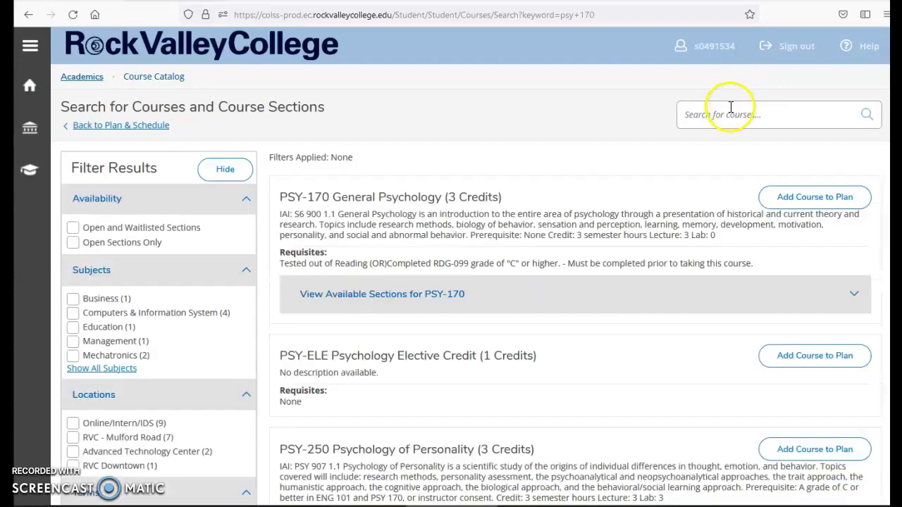
Add PSY-170 General Psychology to the Fall Credit 2022 plan and return to Plan & Schedule
{"action": "left_click", "coordinate": [804, 197]}
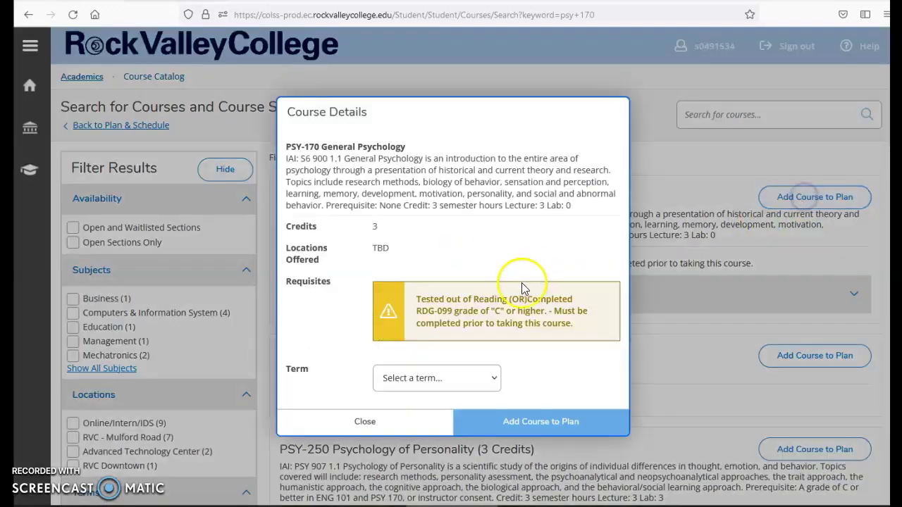
{"action": "left_click", "coordinate": [493, 380]}
{"action": "left_click", "coordinate": [443, 130]}
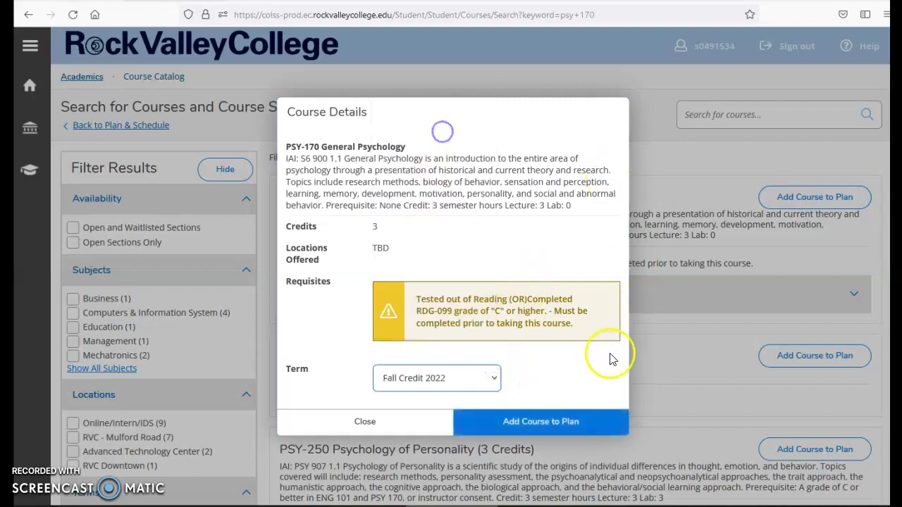
{"action": "left_click", "coordinate": [569, 422]}
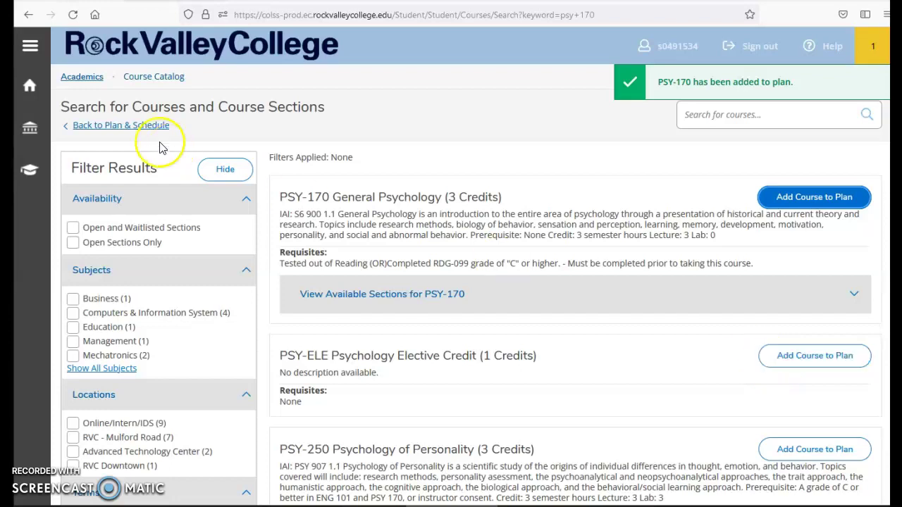
{"action": "left_click", "coordinate": [139, 129]}
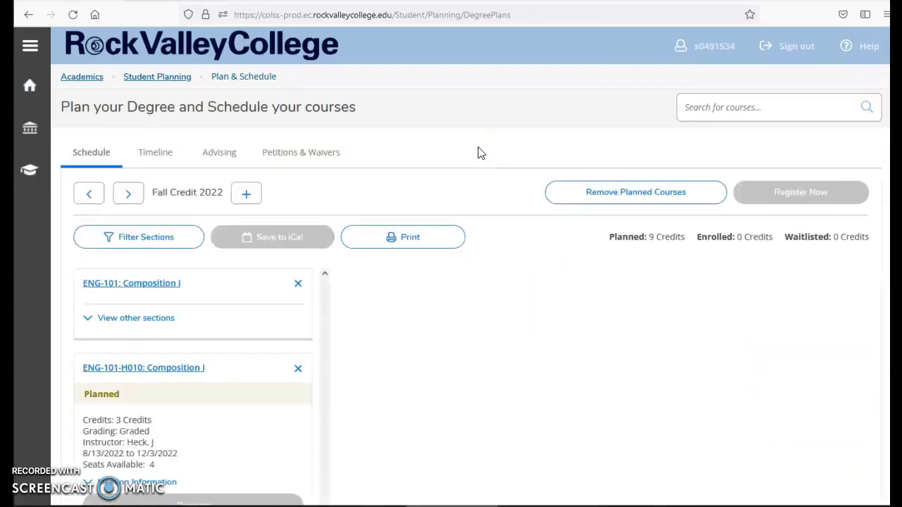
List the available PSY-170 sections on the calendar and page to the next set
{"action": "scroll", "coordinate": [193, 378], "scroll_direction": "down", "scroll_amount": 2}
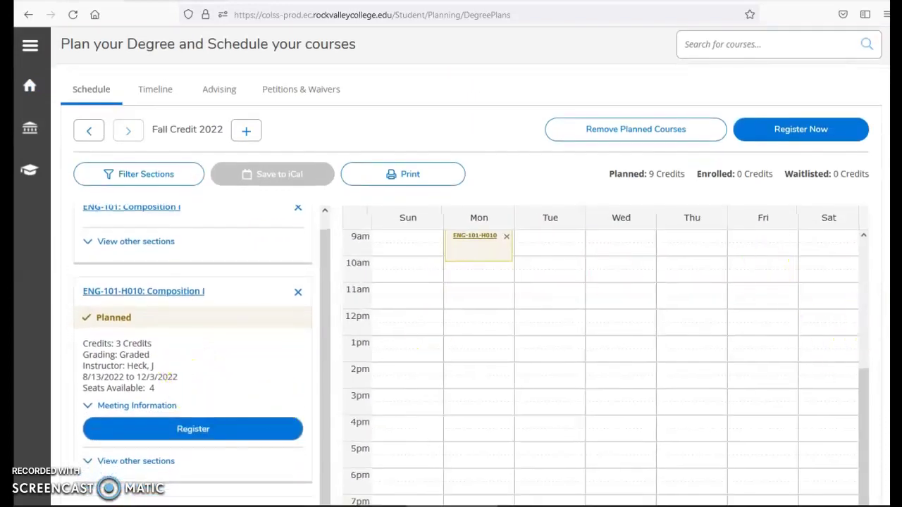
{"action": "scroll", "coordinate": [211, 366], "scroll_direction": "down", "scroll_amount": 3}
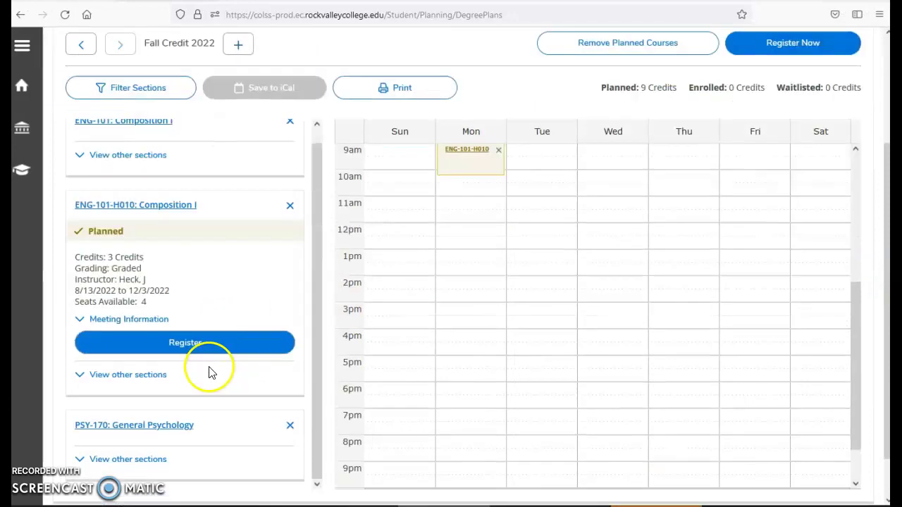
{"action": "left_click", "coordinate": [129, 420]}
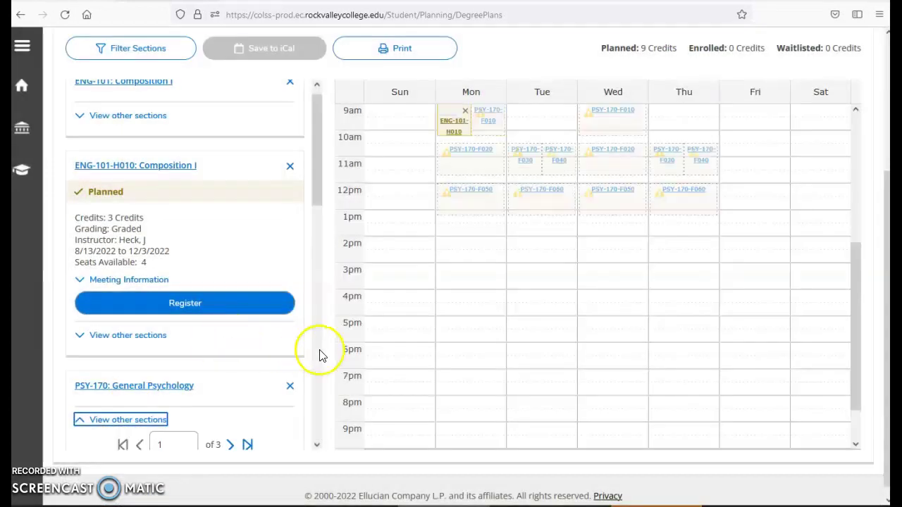
{"action": "scroll", "coordinate": [202, 363], "scroll_direction": "down", "scroll_amount": 2}
{"action": "left_click", "coordinate": [229, 375]}
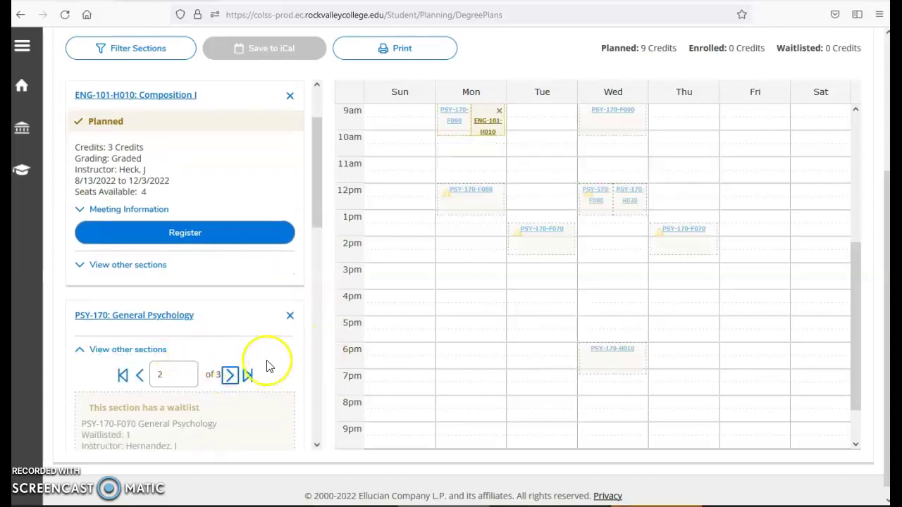
Open the details card for section PSY-170-H020
{"action": "scroll", "coordinate": [226, 332], "scroll_direction": "down", "scroll_amount": 6}
{"action": "scroll", "coordinate": [206, 345], "scroll_direction": "down", "scroll_amount": 3}
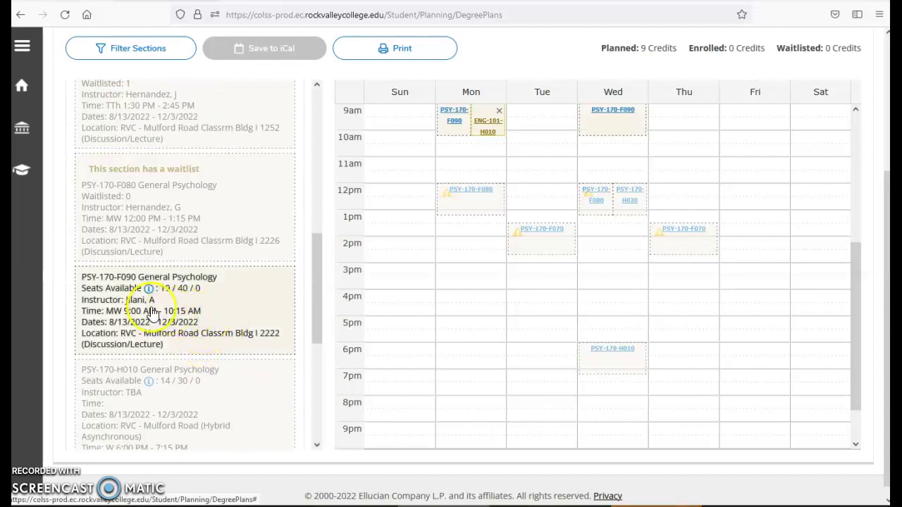
{"action": "scroll", "coordinate": [166, 361], "scroll_direction": "down", "scroll_amount": 2}
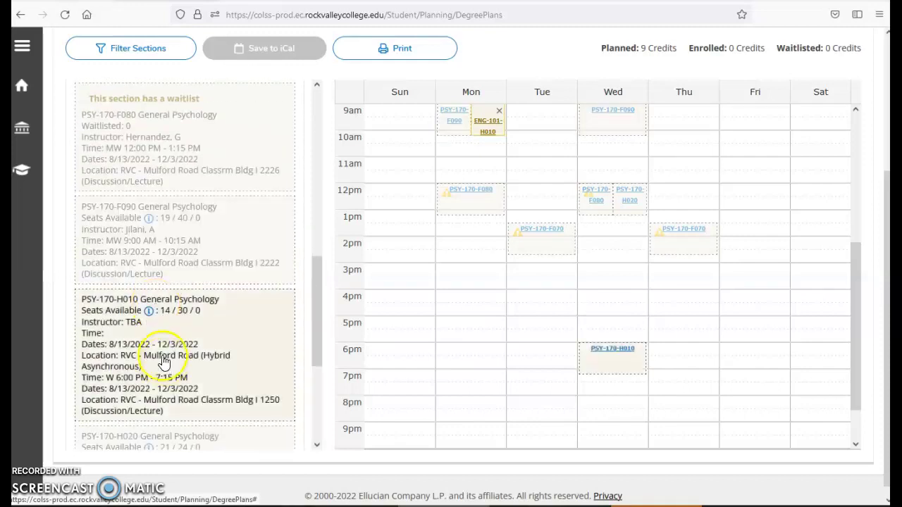
{"action": "scroll", "coordinate": [164, 359], "scroll_direction": "down", "scroll_amount": 4}
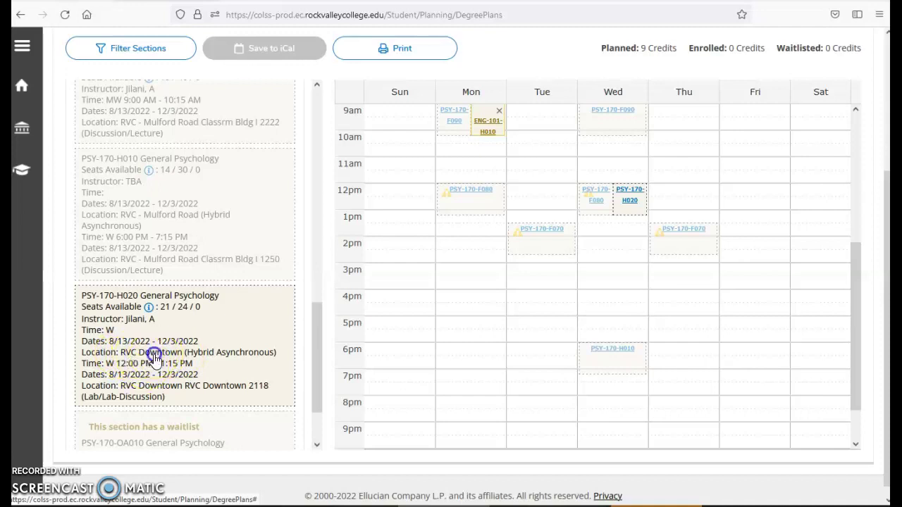
{"action": "left_click", "coordinate": [154, 359]}
Add PSY-170-H020 (Wednesday 12pm) and confirm it sits beside ENG-101-H010 (Monday 9am)
{"action": "left_click", "coordinate": [547, 436]}
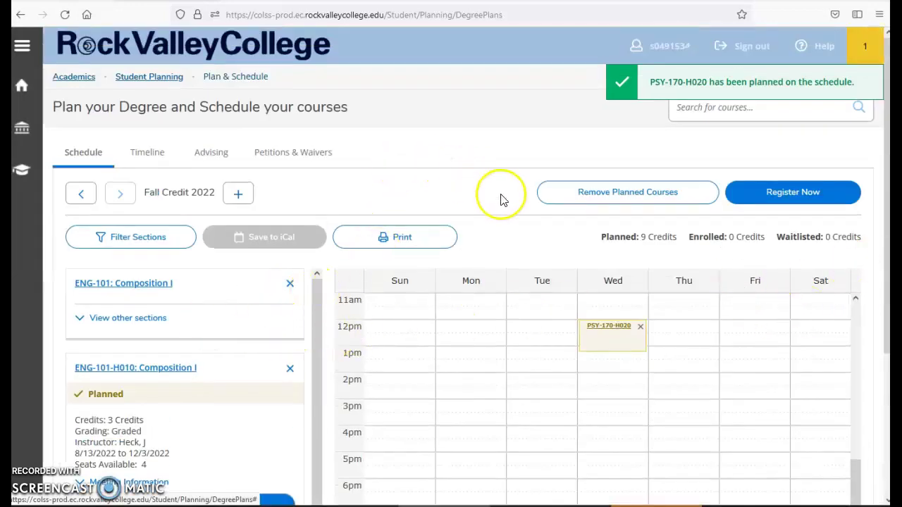
{"action": "scroll", "coordinate": [189, 380], "scroll_direction": "down", "scroll_amount": 2}
{"action": "scroll", "coordinate": [187, 374], "scroll_direction": "down", "scroll_amount": 2}
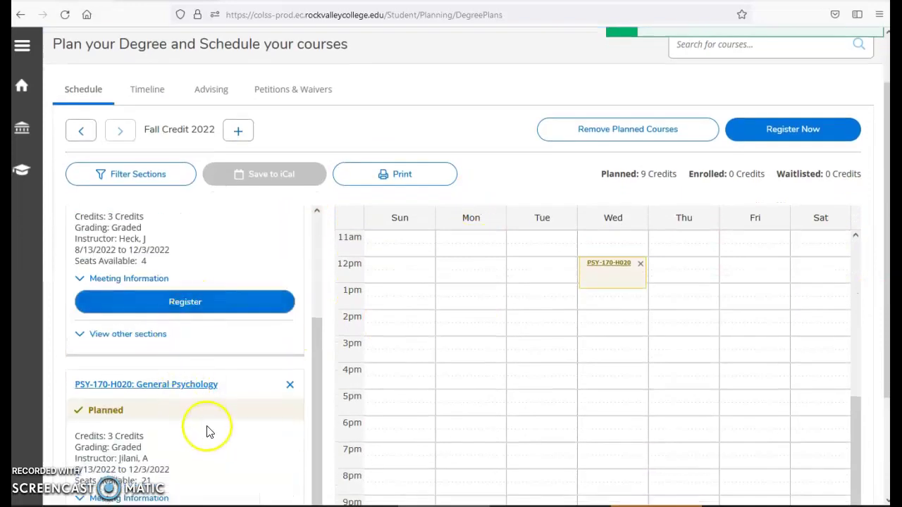
{"action": "scroll", "coordinate": [204, 417], "scroll_direction": "down", "scroll_amount": 1}
{"action": "scroll", "coordinate": [204, 422], "scroll_direction": "down", "scroll_amount": 2}
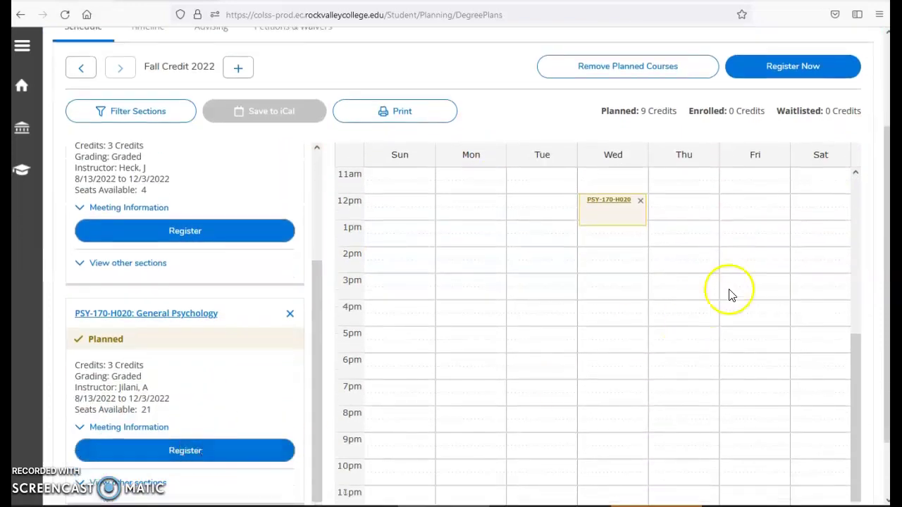
{"action": "scroll", "coordinate": [719, 309], "scroll_direction": "up", "scroll_amount": 2}
{"action": "scroll", "coordinate": [720, 310], "scroll_direction": "up", "scroll_amount": 2}
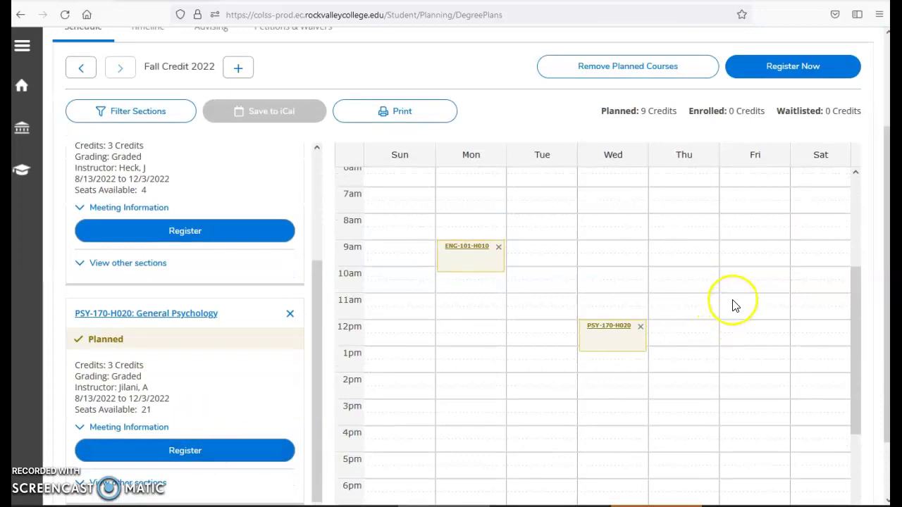
Register the planned ENG-101-H010 and PSY-170-H020 sections so both show Registered
{"action": "left_click", "coordinate": [788, 73]}
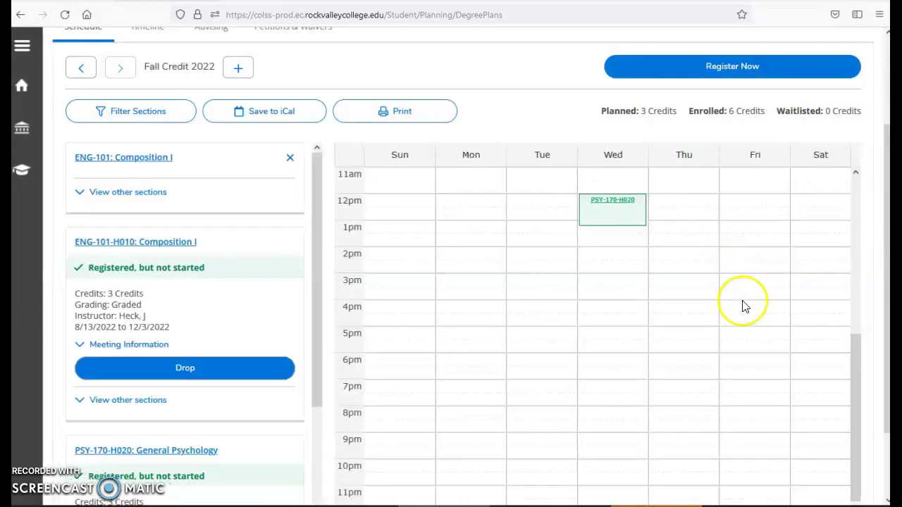
{"action": "scroll", "coordinate": [745, 314], "scroll_direction": "up", "scroll_amount": 3}
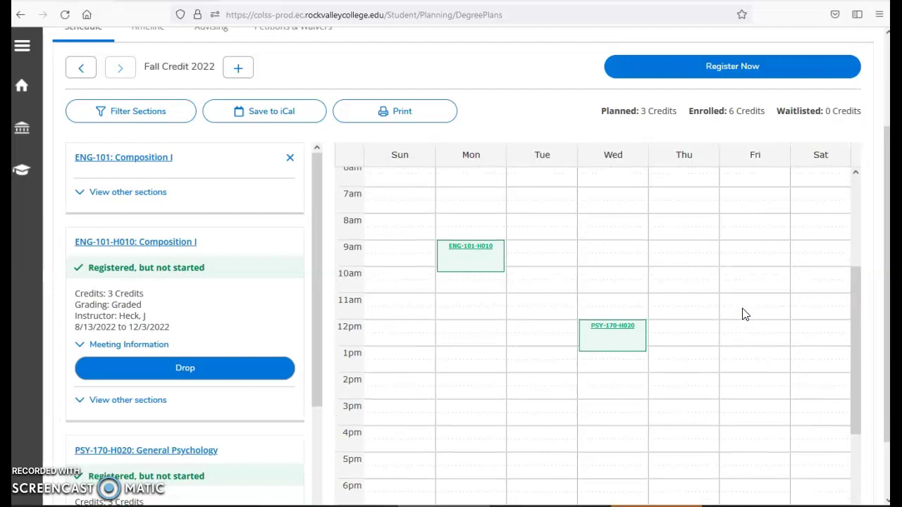